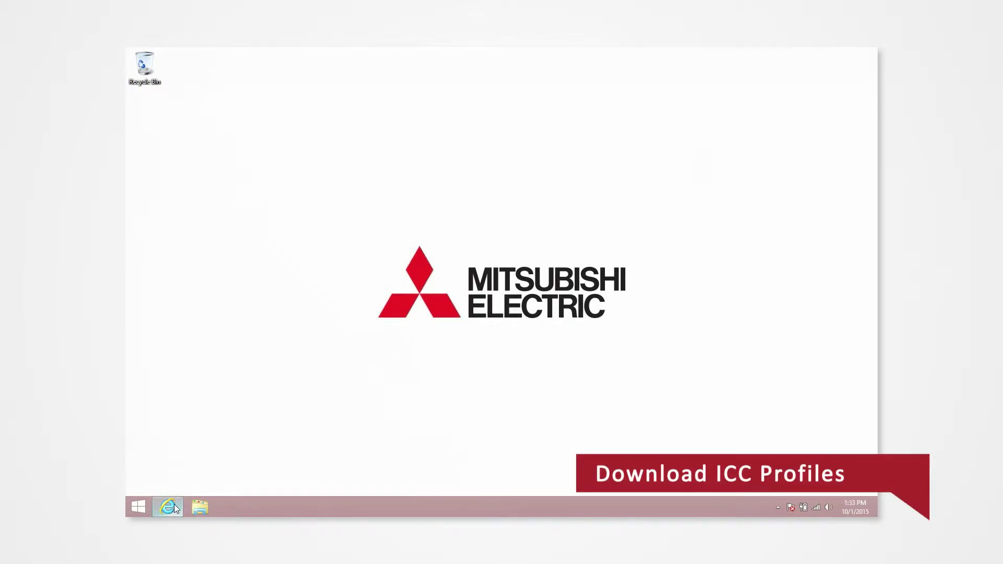
pyautogui.click(168, 507)
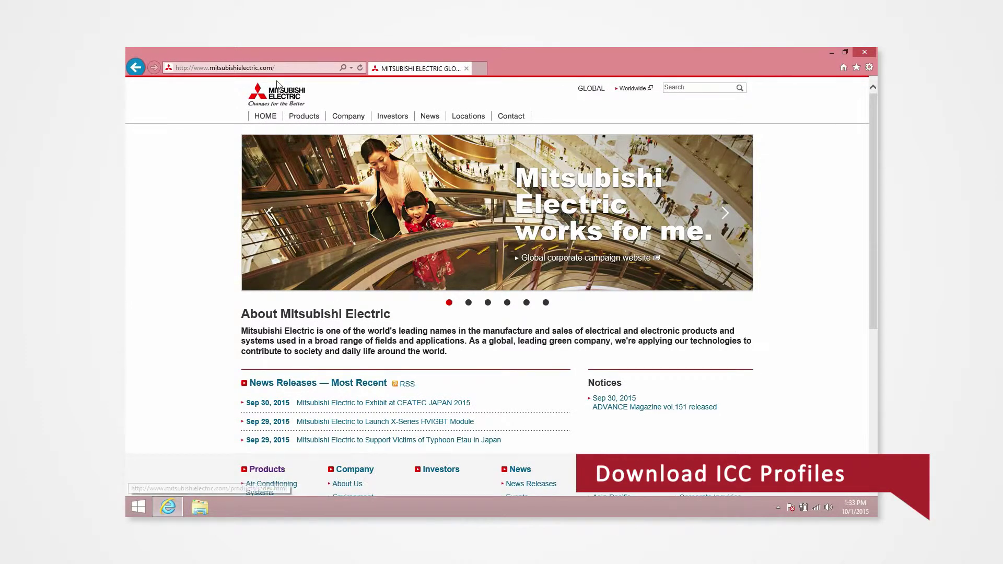
pyautogui.click(275, 69)
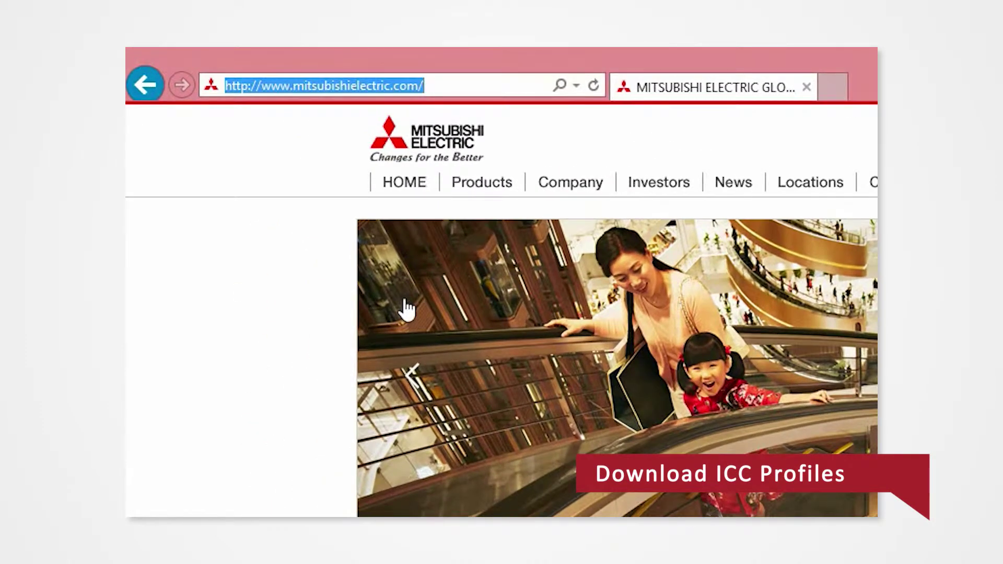
pyautogui.write('www.me-vi')
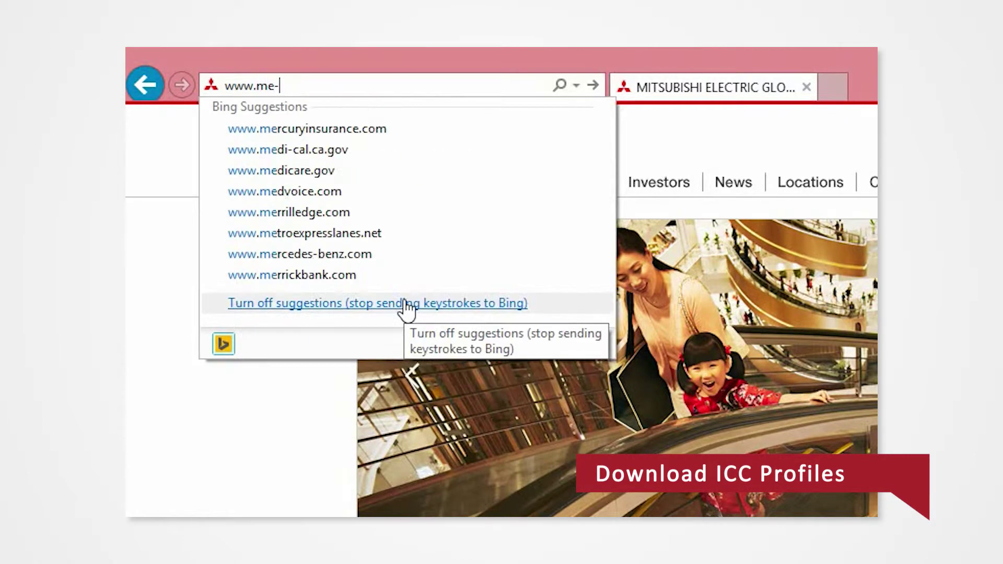
pyautogui.write('s.com')
pyautogui.press('Return')
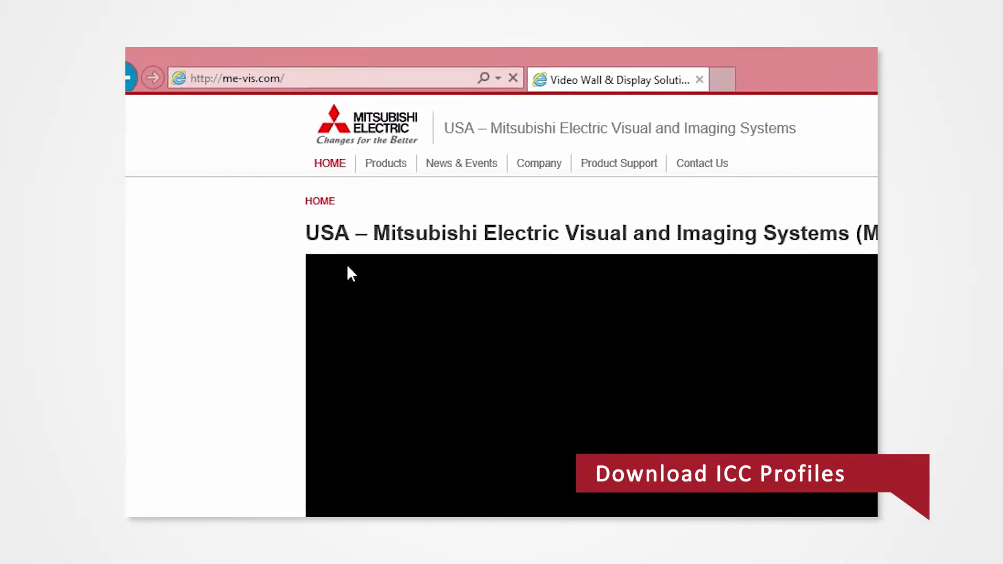
# - Go to Products > Professional Printers > Photo Printing and Finishing Solutions
pyautogui.moveTo(397, 173)
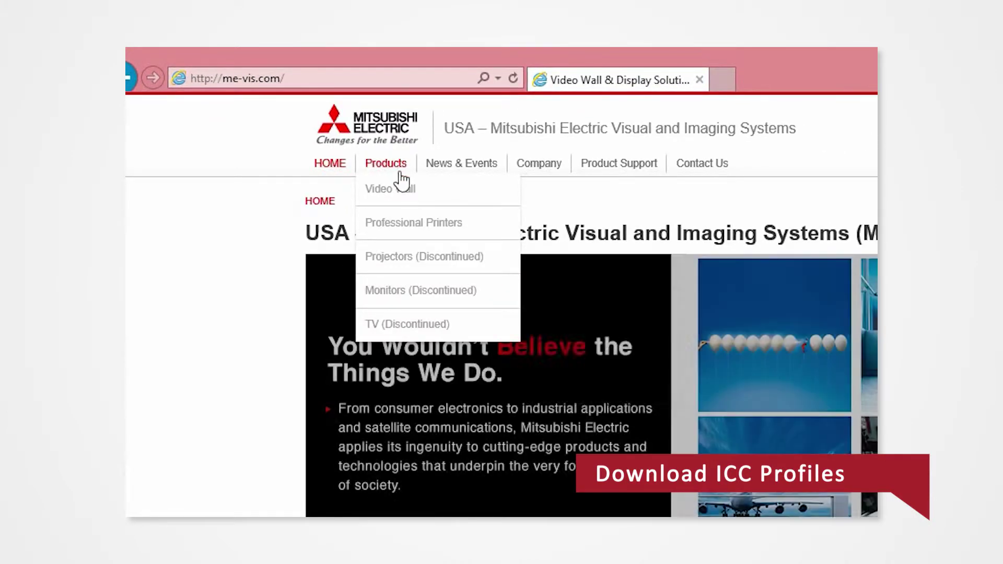
pyautogui.click(414, 223)
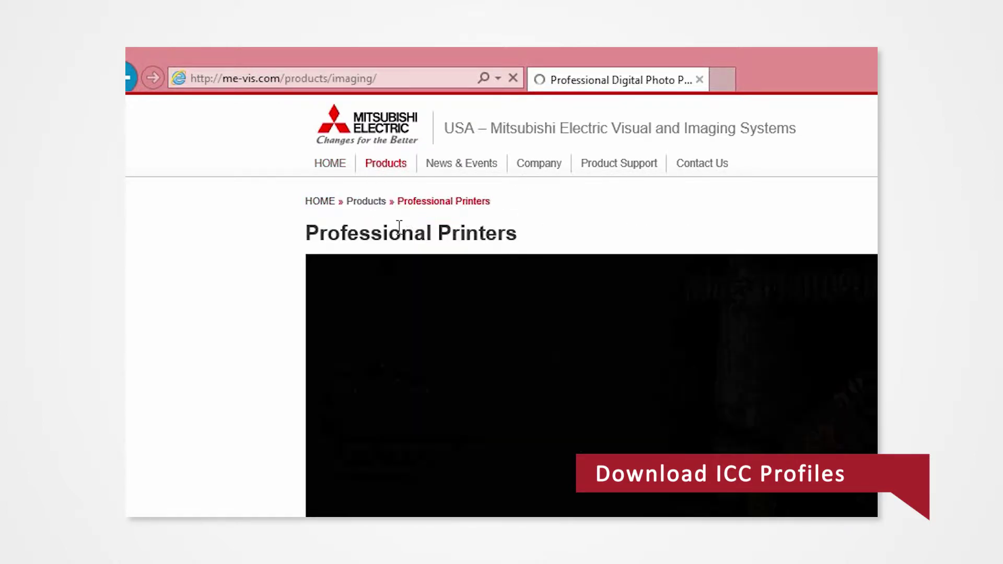
pyautogui.scroll(-8, 214, 258)
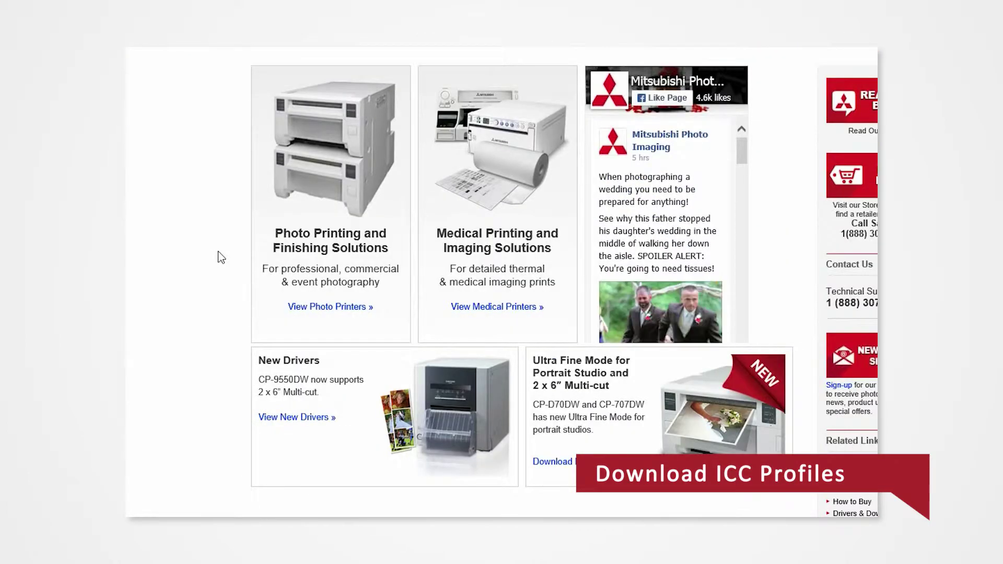
pyautogui.click(349, 205)
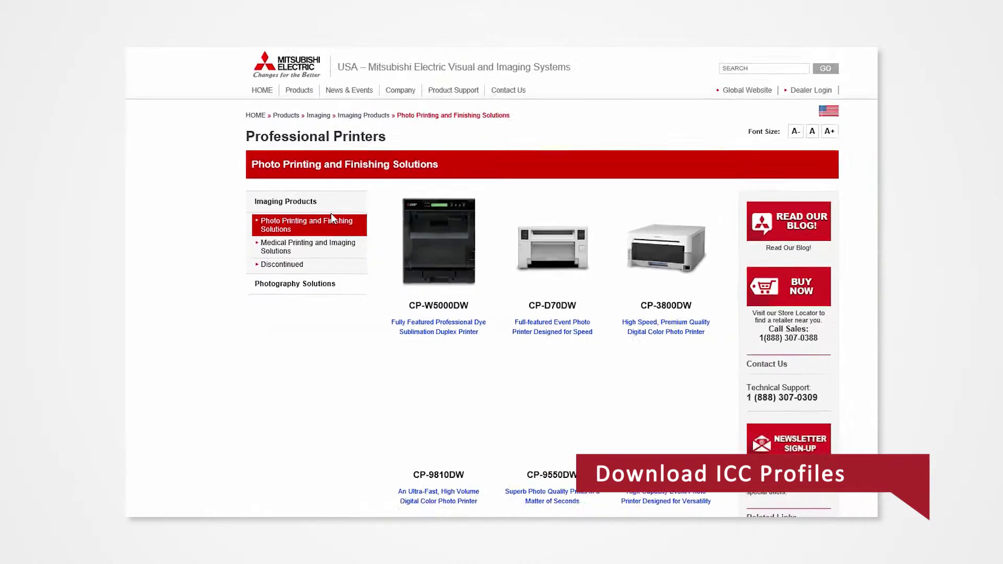
pyautogui.scroll(-3, 238, 287)
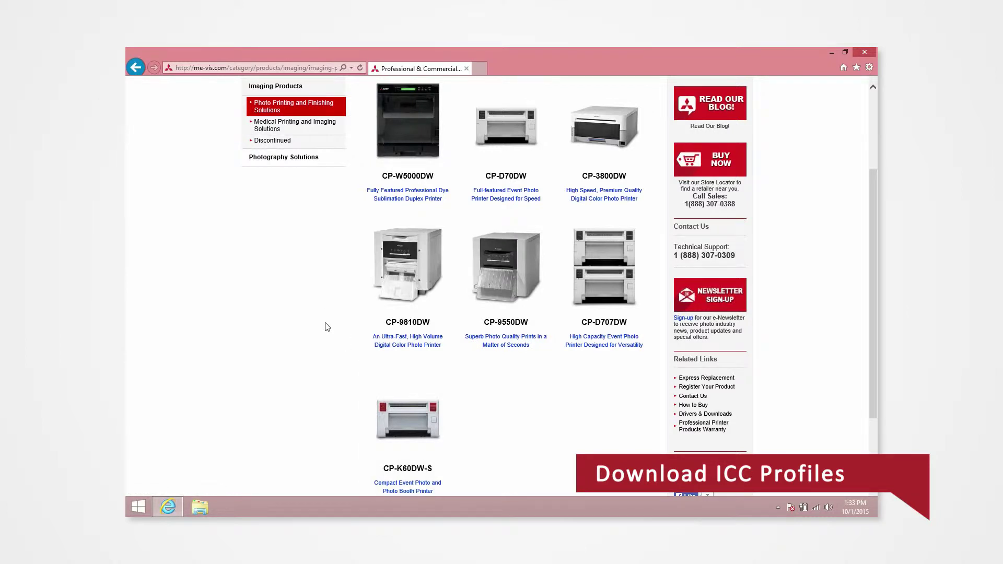
# - Open the CP-D70DW page's Resources tab and scroll to the ICC Profiles downloads
pyautogui.click(523, 167)
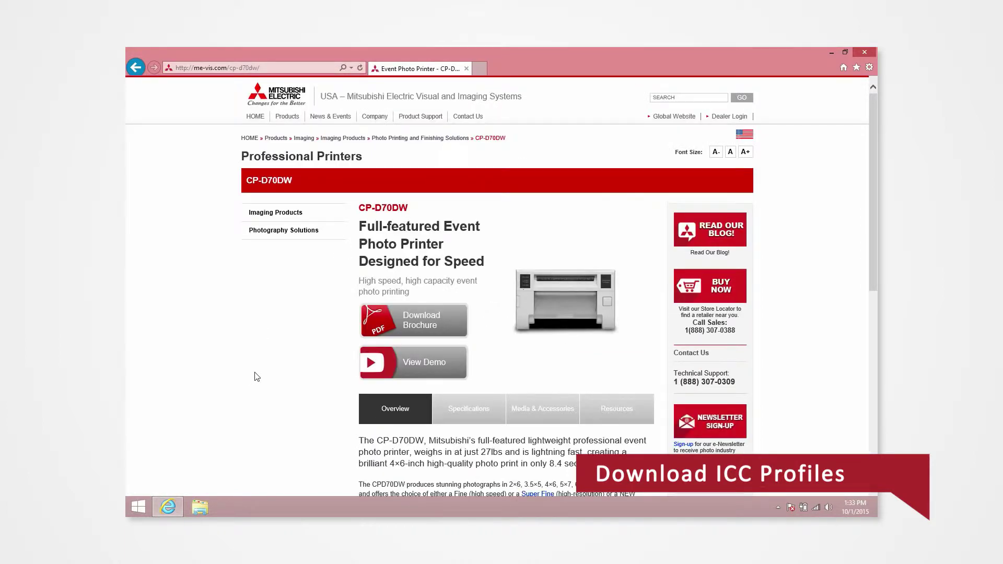
pyautogui.scroll(-3, 257, 376)
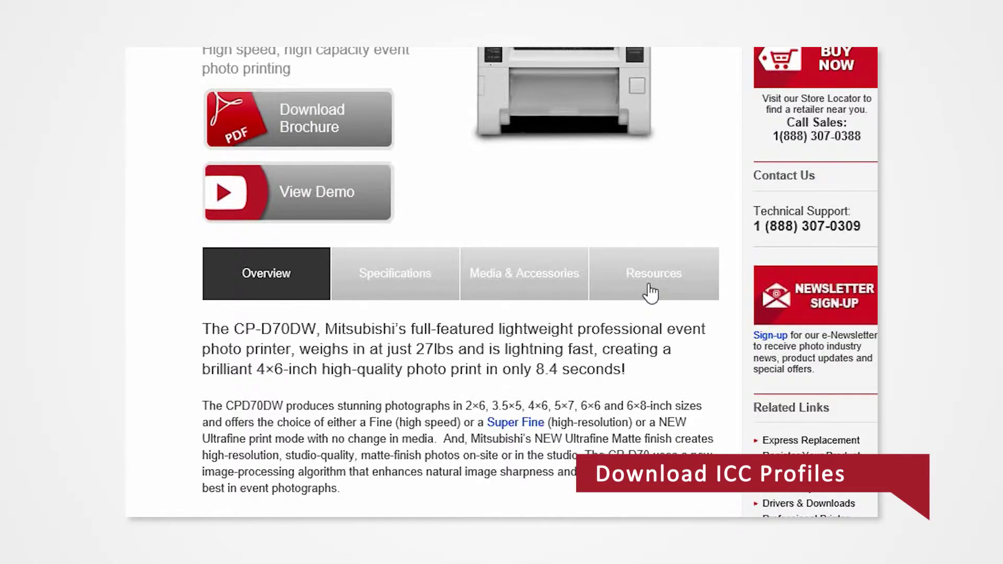
pyautogui.click(650, 294)
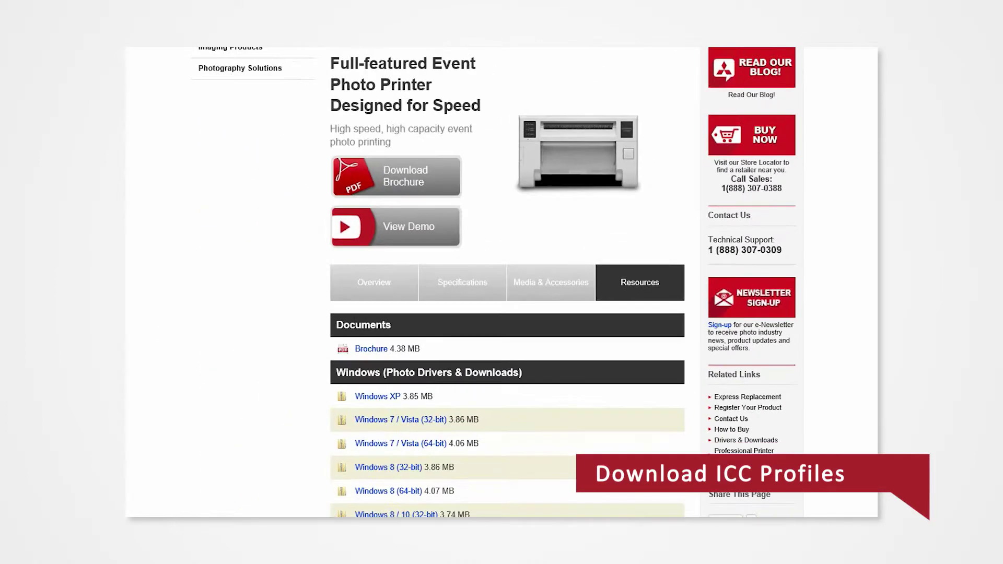
pyautogui.scroll(-4, 507, 282)
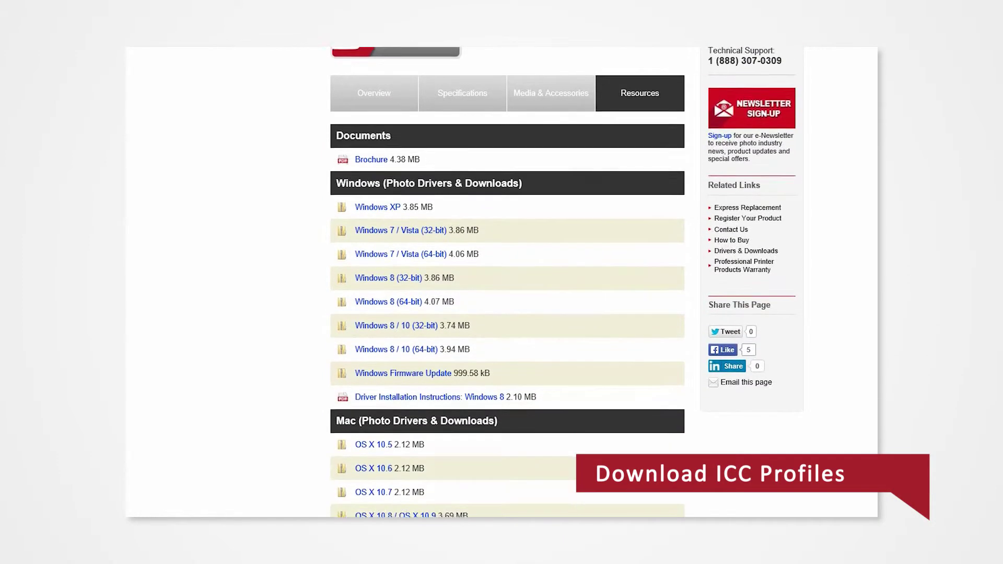
pyautogui.scroll(-4, 507, 282)
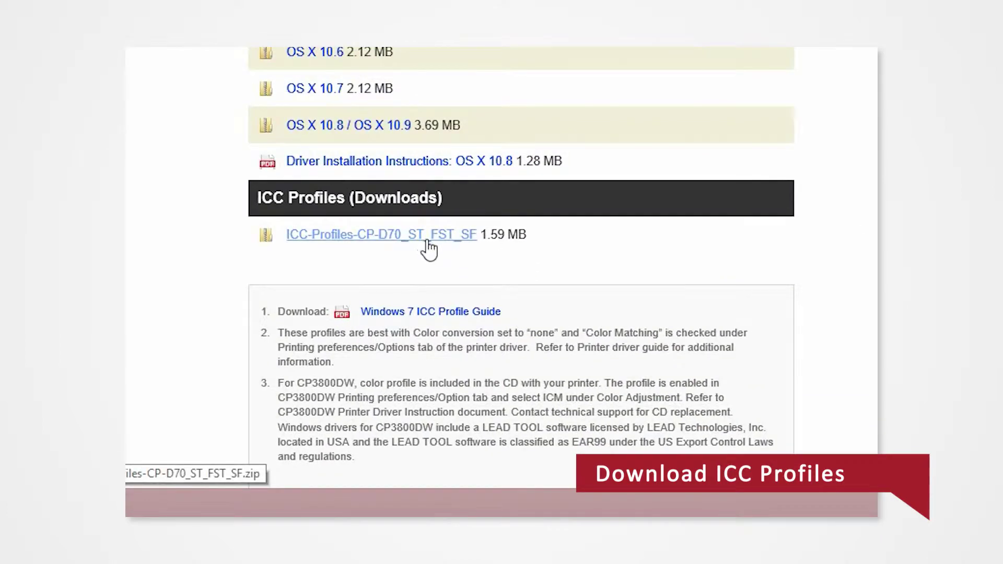
# - Save the ICC-Profiles-CP-D70_ST_FST_SF zip to the Desktop via Save target as
pyautogui.rightClick(431, 241)
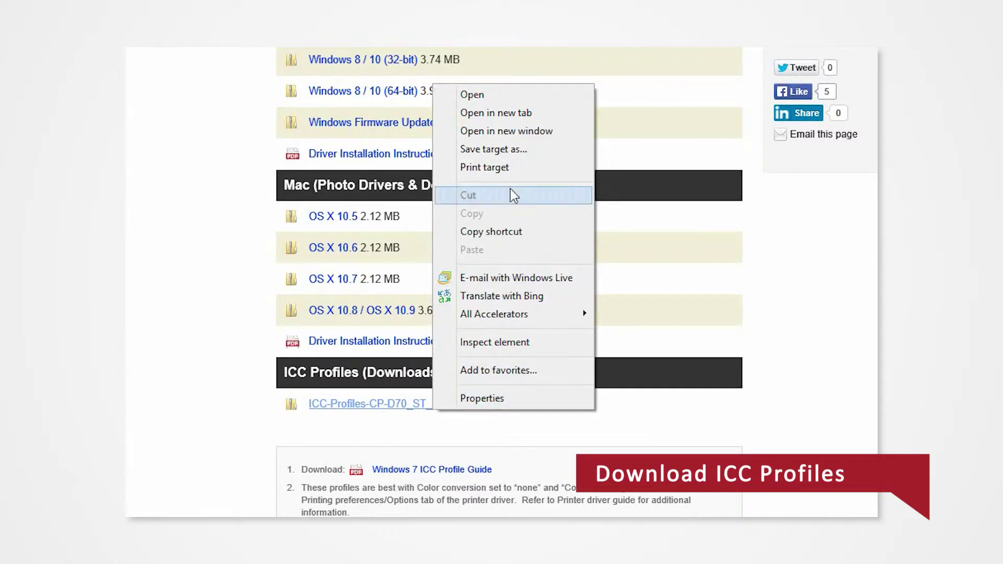
pyautogui.click(518, 151)
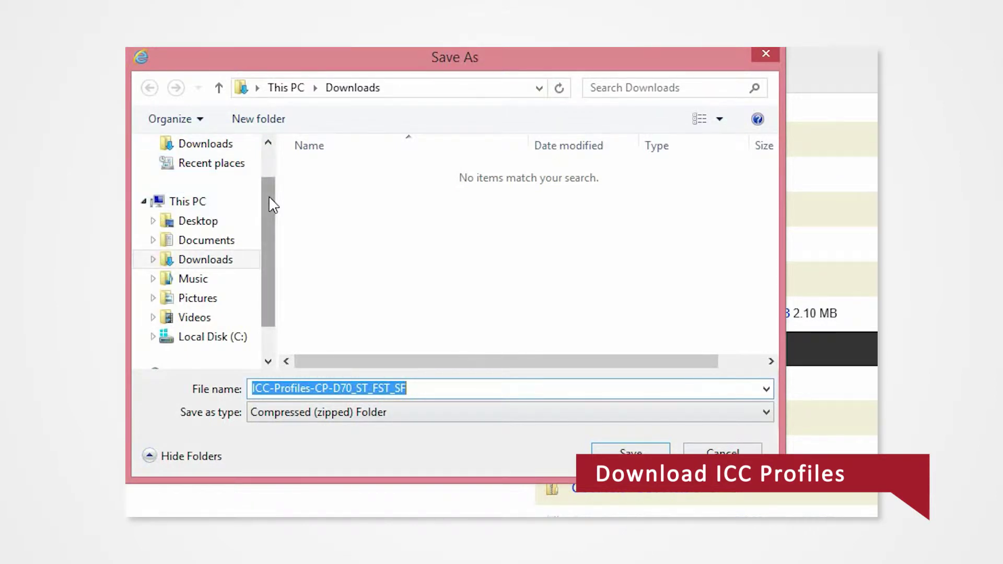
pyautogui.scroll(2, 268, 202)
pyautogui.click(209, 174)
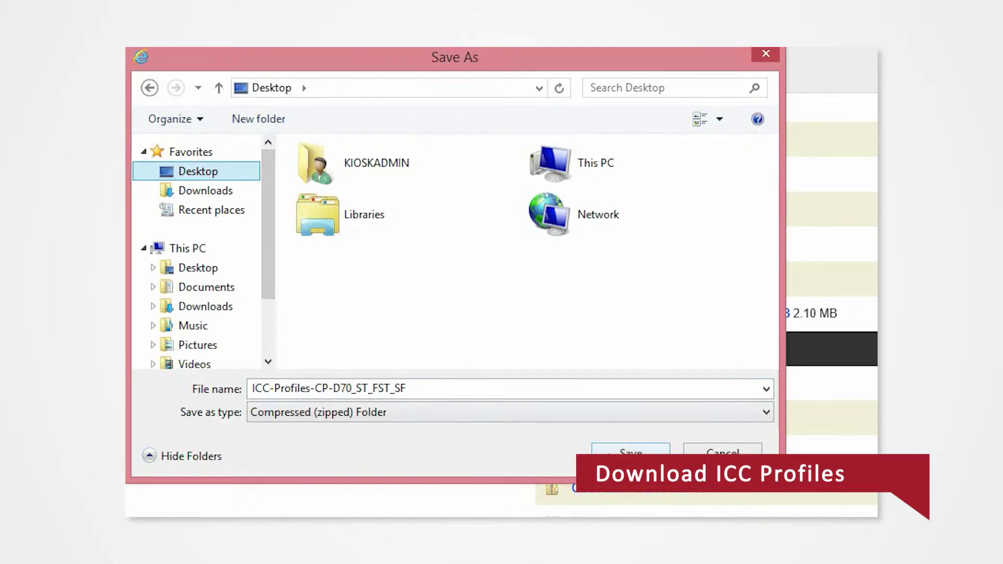
pyautogui.press('Return')
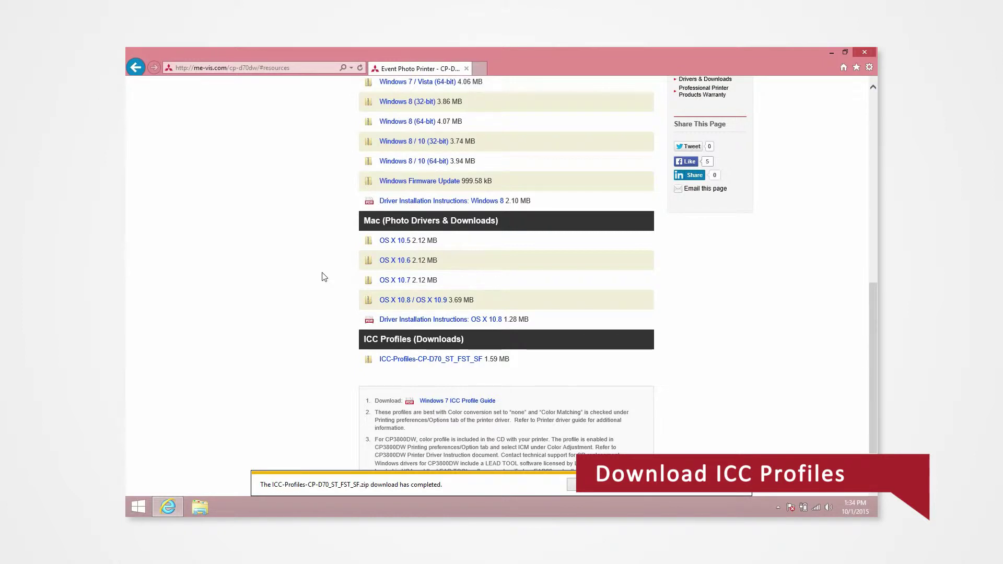
# - Minimize the browser and extract the ICC profiles zip into its suggested Desktop folder
pyautogui.click(831, 53)
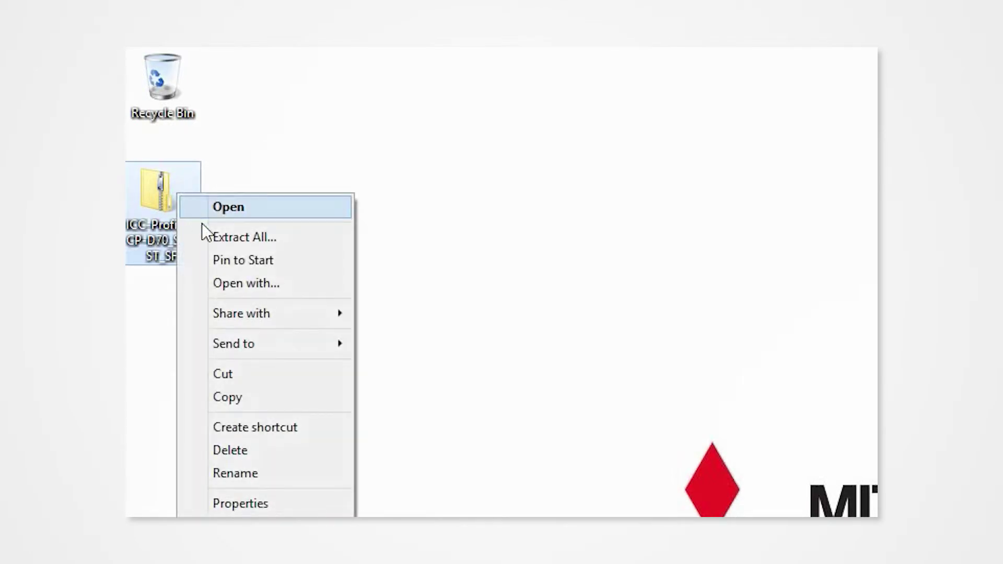
pyautogui.click(217, 240)
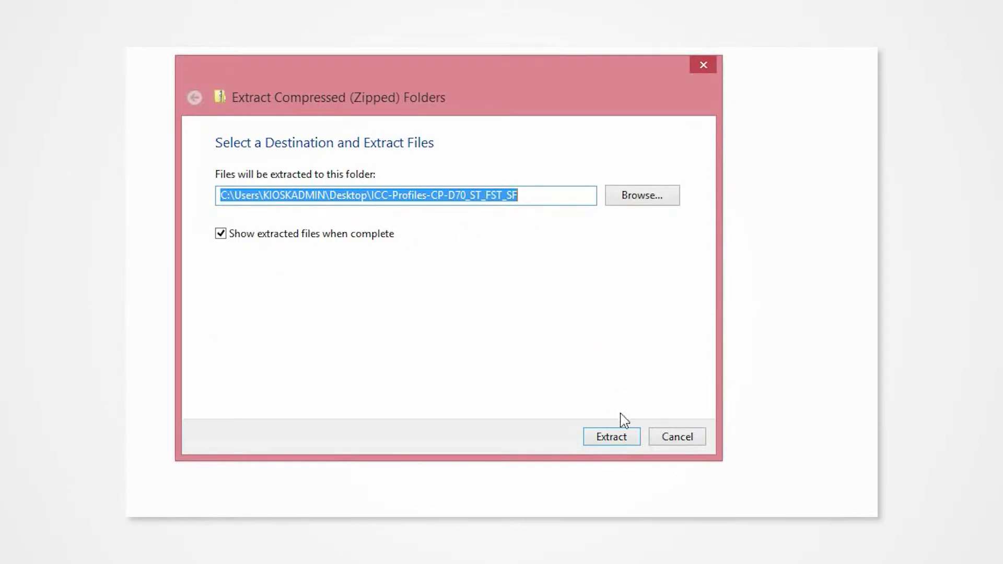
pyautogui.click(630, 440)
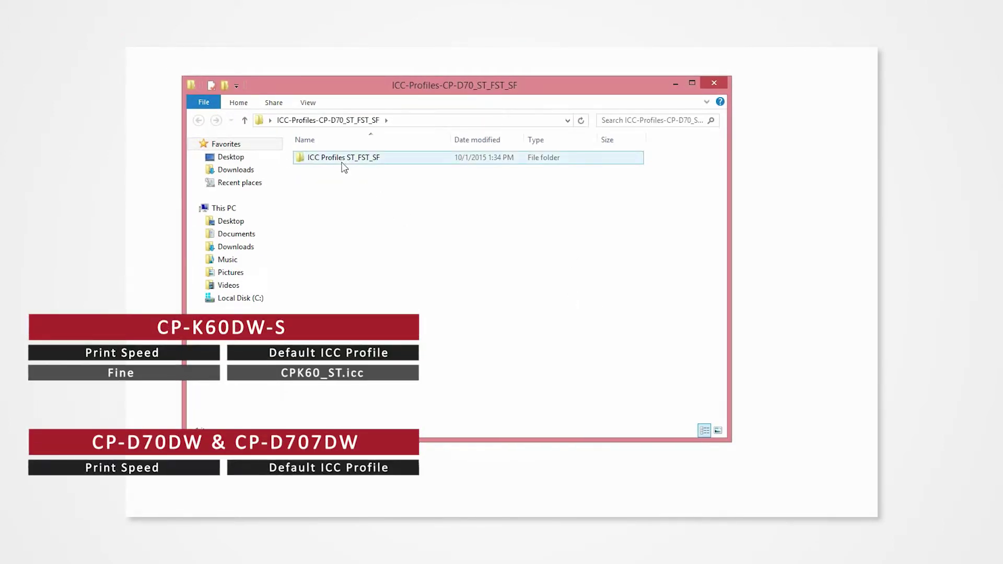
# - Open ICC Profiles ST_FST_SF and identify the CP70FST, CPD70_SF and CPD70_UF profiles
pyautogui.click(373, 157)
pyautogui.doubleClick(383, 159)
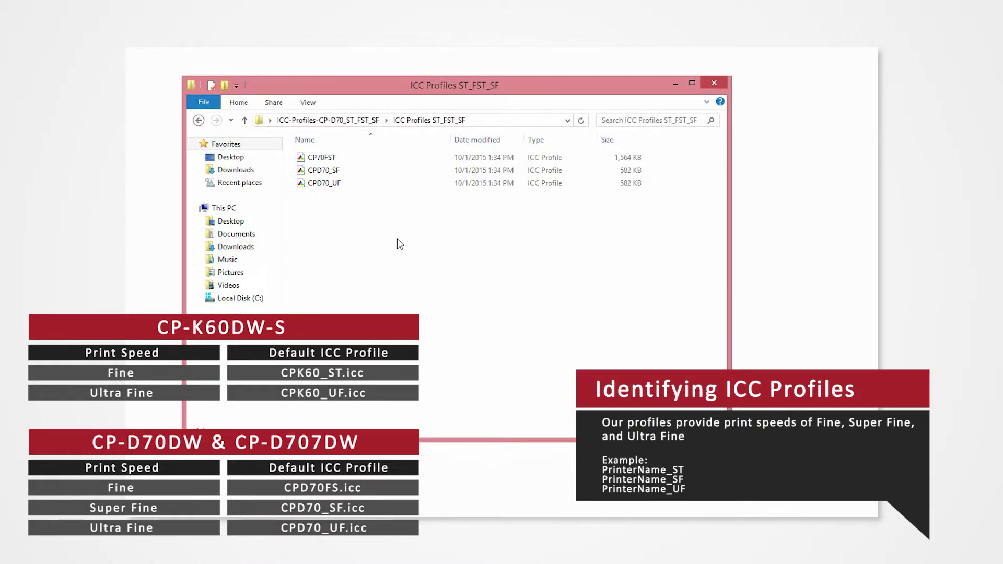
pyautogui.click(357, 158)
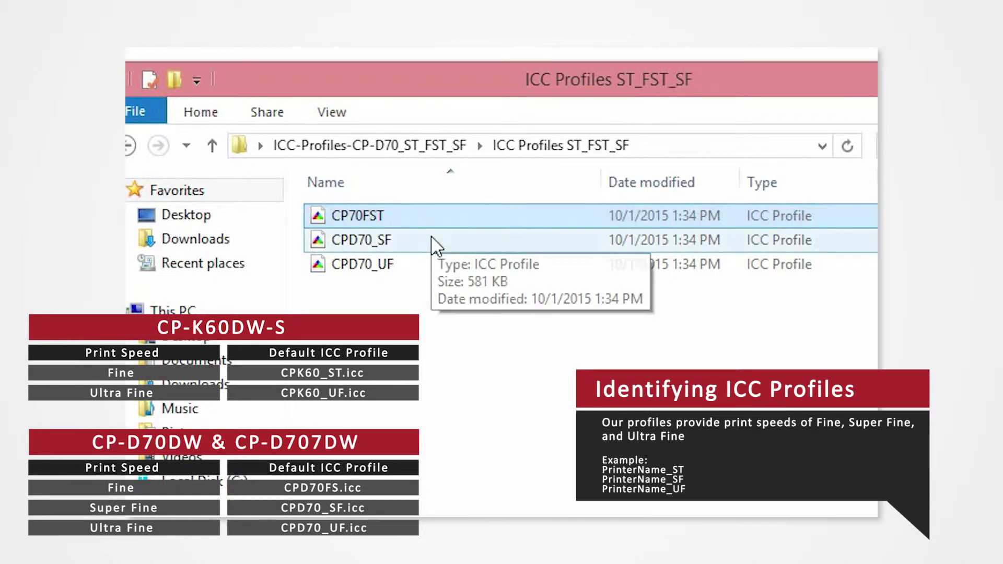
pyautogui.click(433, 238)
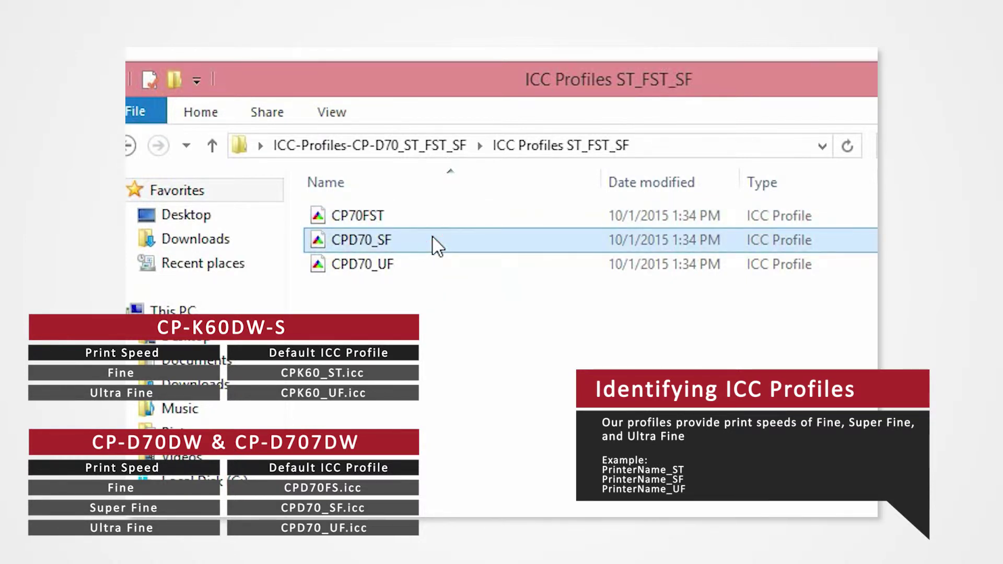
pyautogui.click(444, 272)
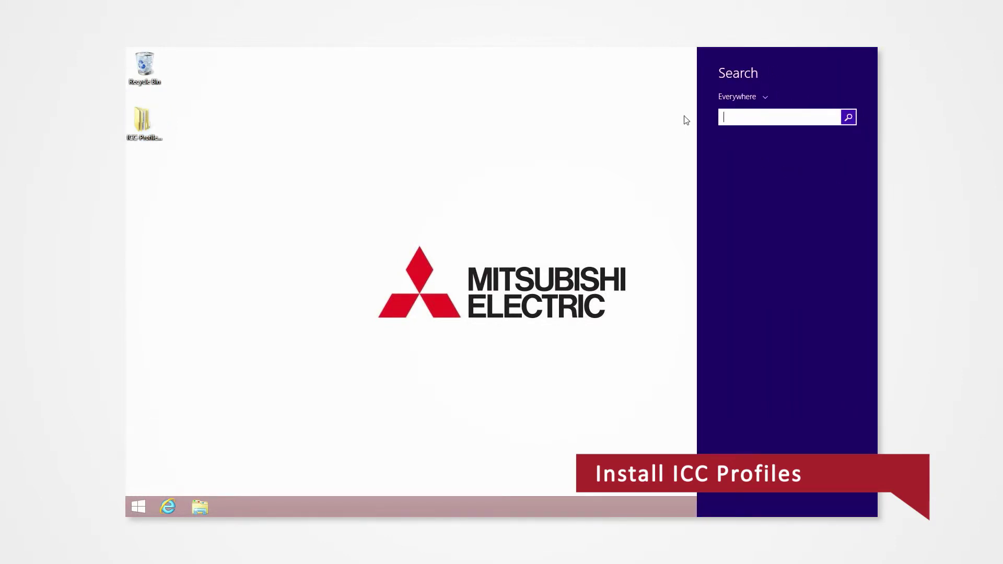
# - Search 'controle' to open Control Panel, view devices and printers, right-click MITSUBISHI CP70D
pyautogui.write('control pan')
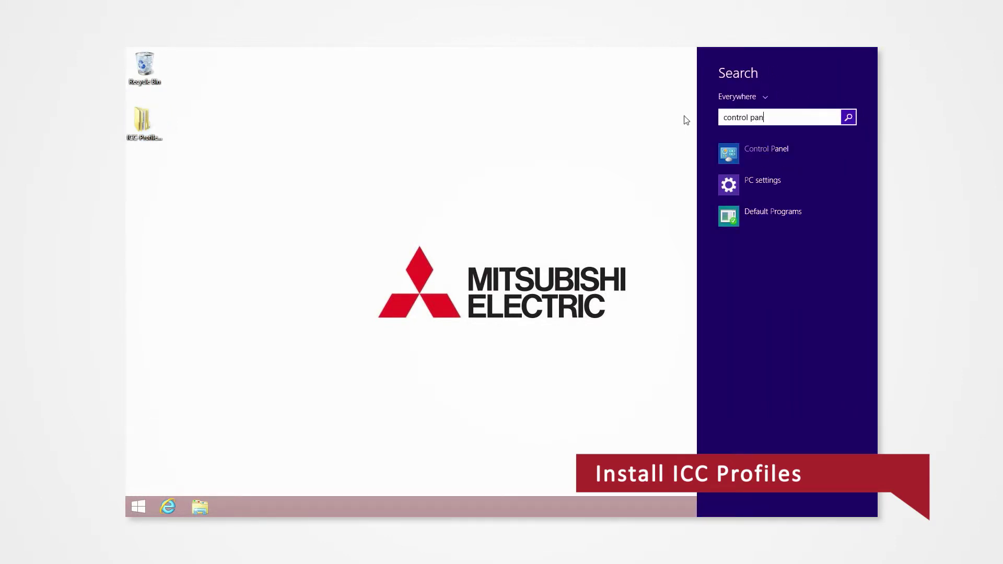
pyautogui.write('e')
pyautogui.press('Return')
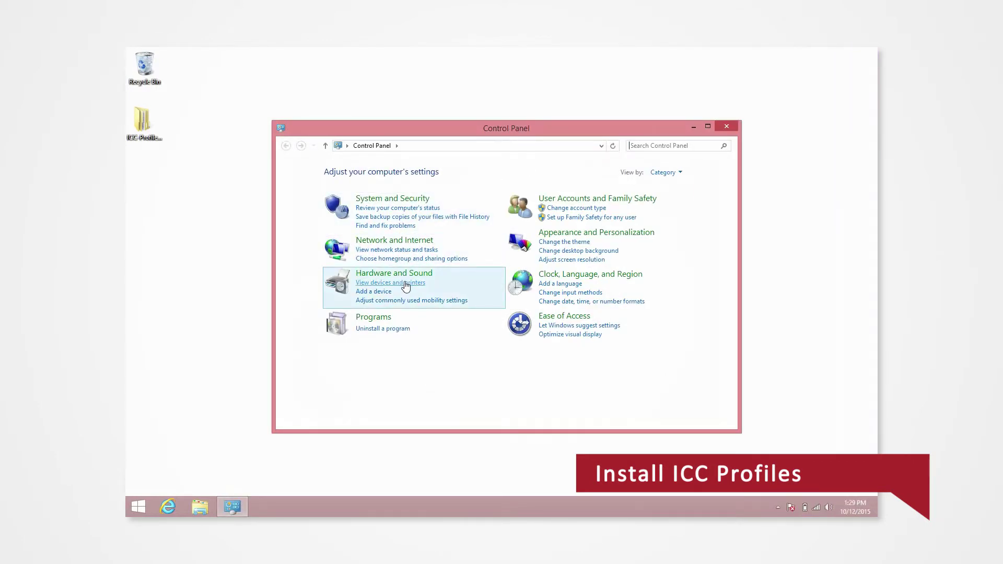
pyautogui.click(406, 285)
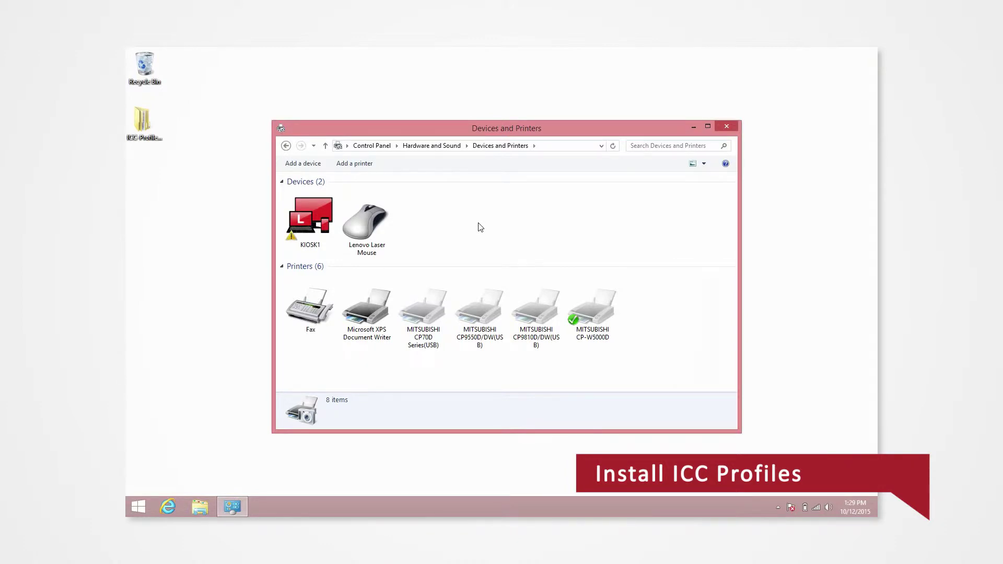
pyautogui.rightClick(426, 308)
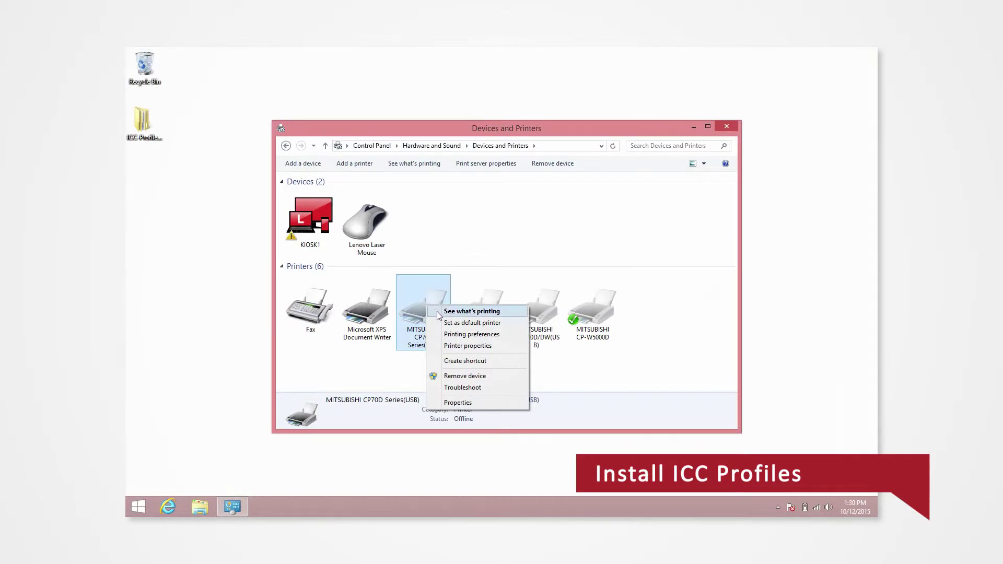
# - Open the CP70D printer properties' Color Management tab and its Color Management window
pyautogui.click(457, 347)
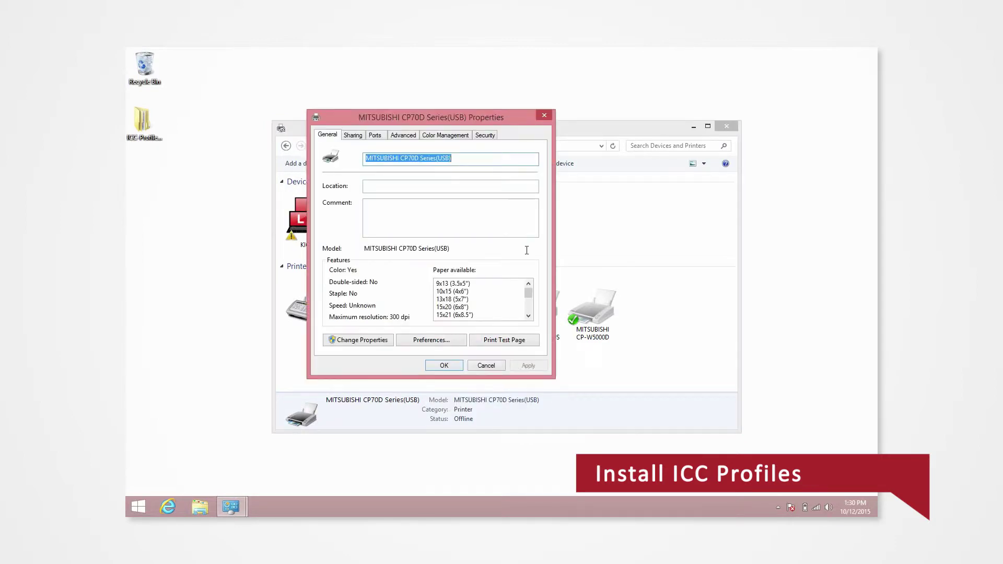
pyautogui.click(451, 140)
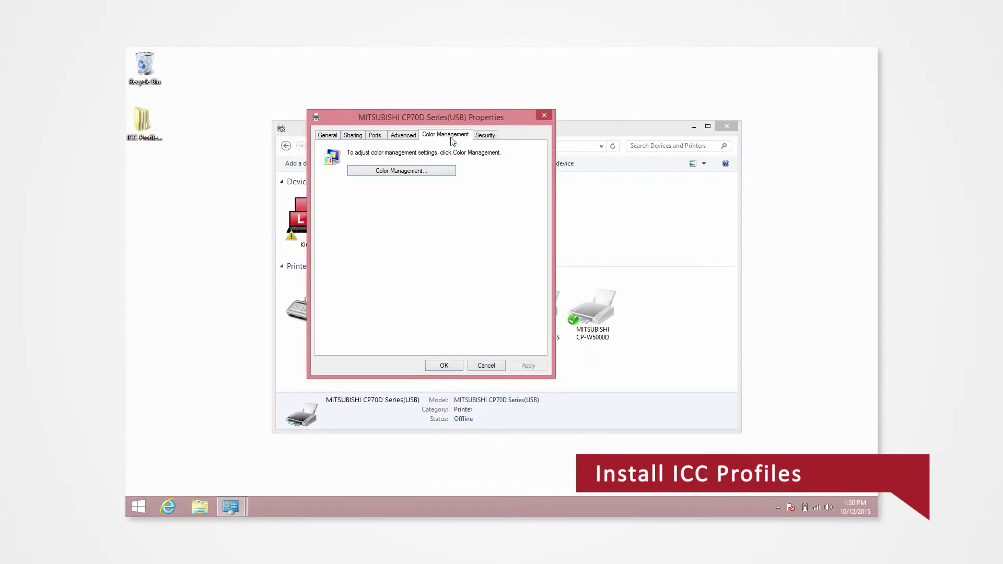
pyautogui.click(447, 171)
pyautogui.moveTo(377, 90); pyautogui.dragTo(414, 113)
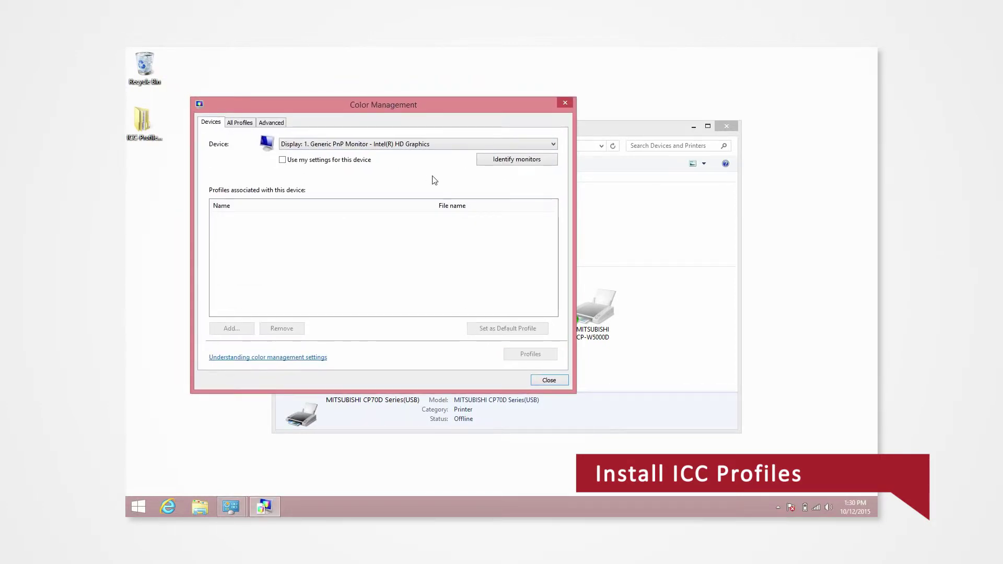
# - Open Advanced > Change system defaults and choose Printer: MITSUBISHI CP70D Series(USB) as the device
pyautogui.click(280, 124)
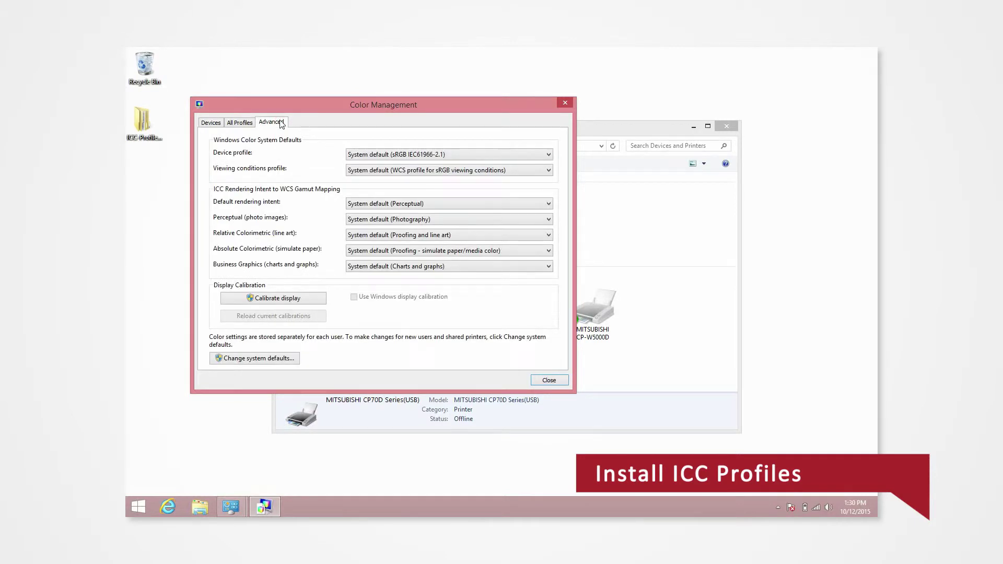
pyautogui.click(275, 361)
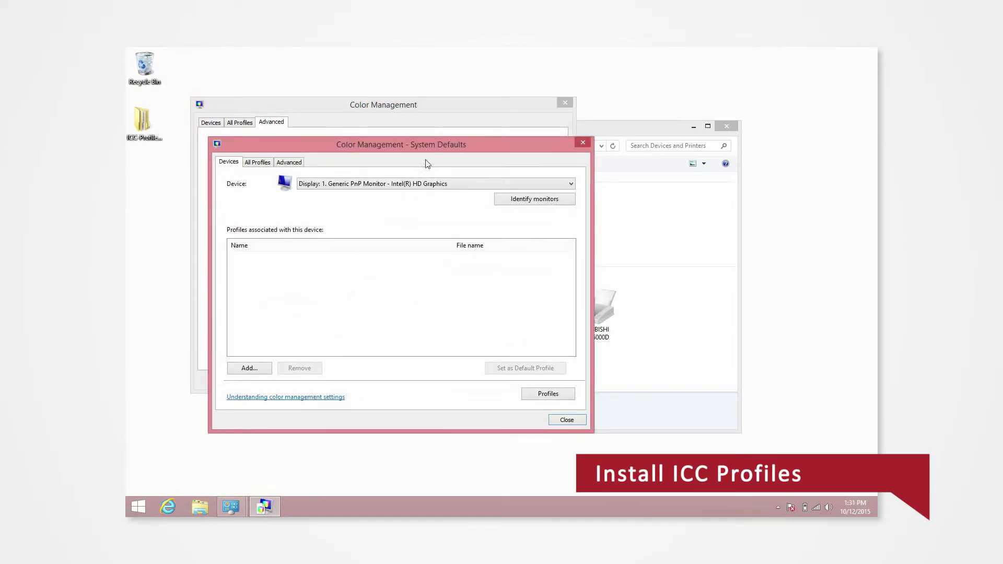
pyautogui.moveTo(418, 145); pyautogui.dragTo(390, 117)
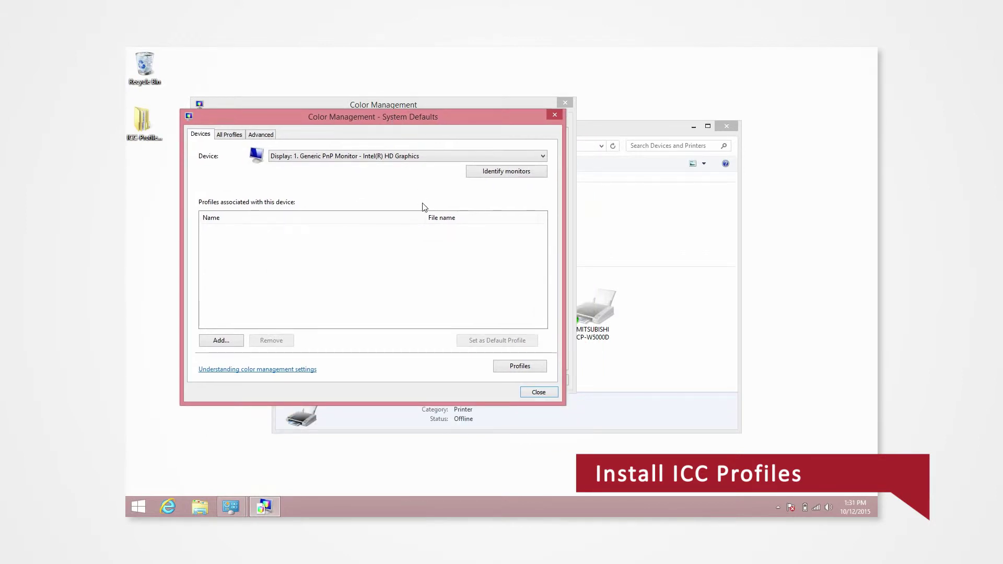
pyautogui.click(386, 157)
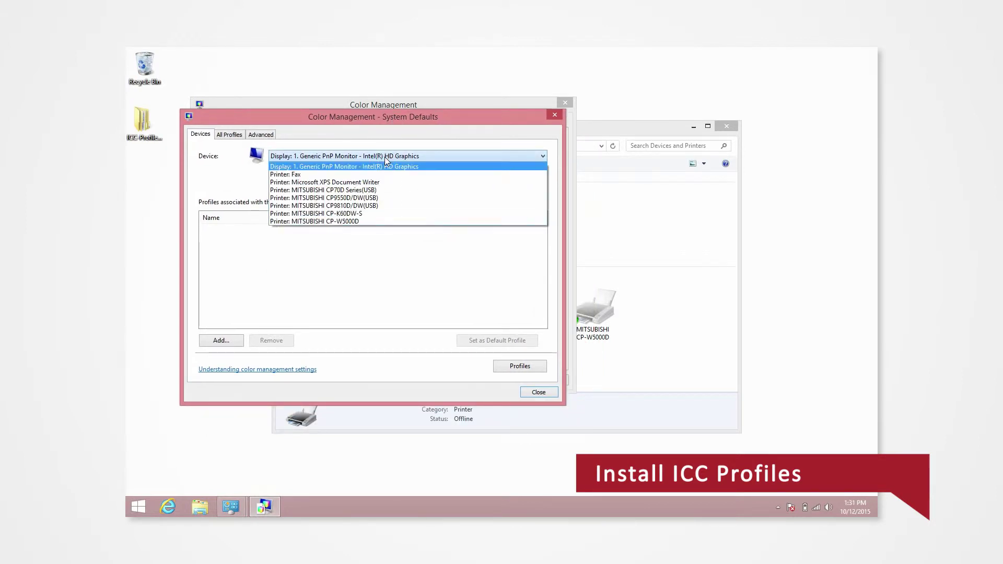
pyautogui.click(385, 191)
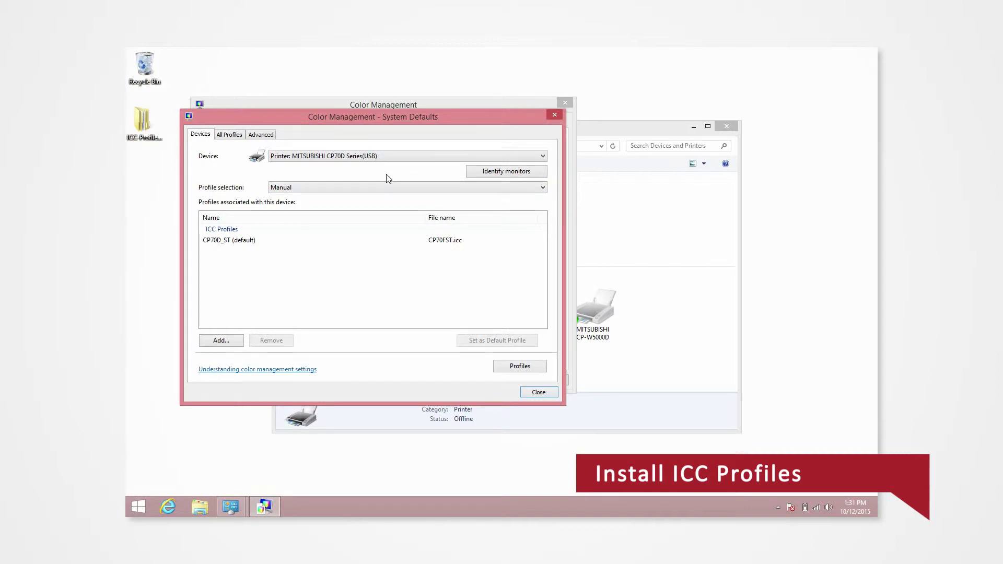
# - Browse to the Desktop ICC profiles folder and add CPD70_UF.icc to the printer's profiles
pyautogui.click(231, 339)
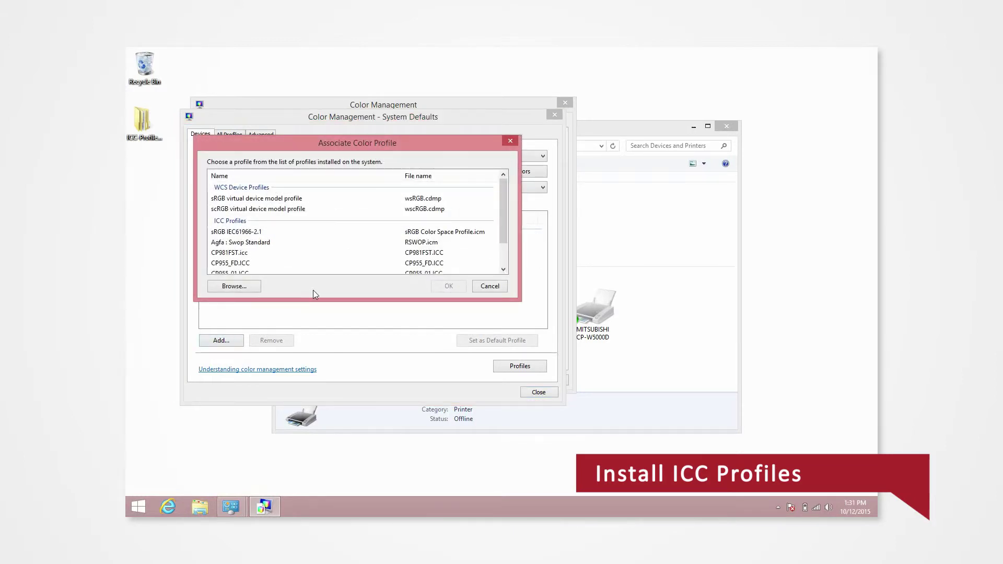
pyautogui.click(234, 286)
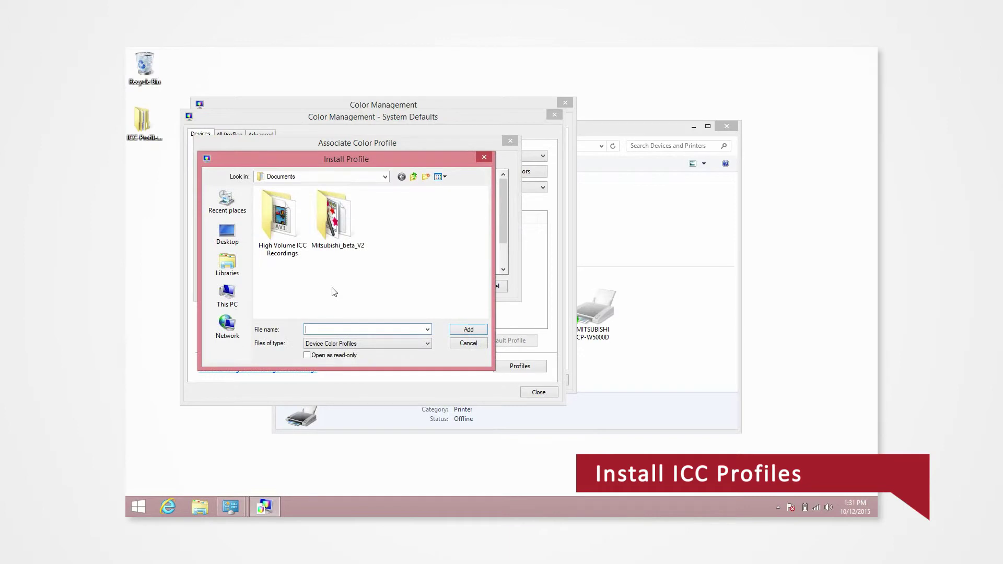
pyautogui.click(227, 233)
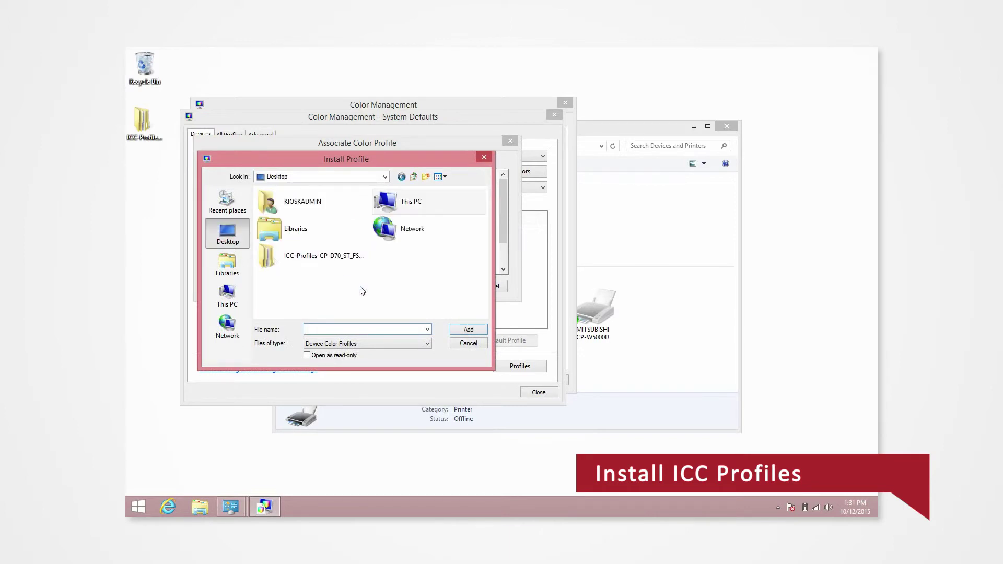
pyautogui.doubleClick(347, 257)
pyautogui.click(317, 205)
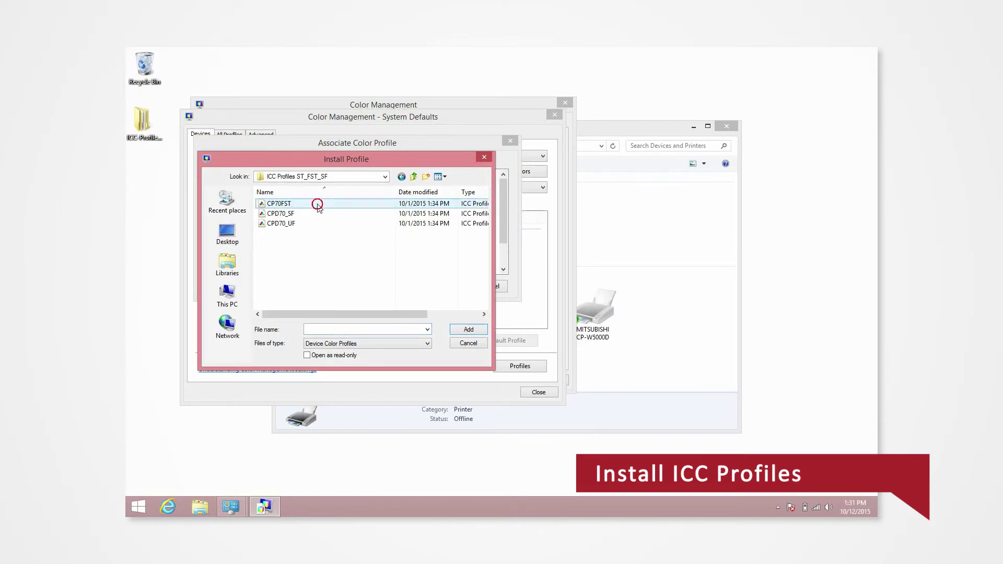
pyautogui.click(321, 223)
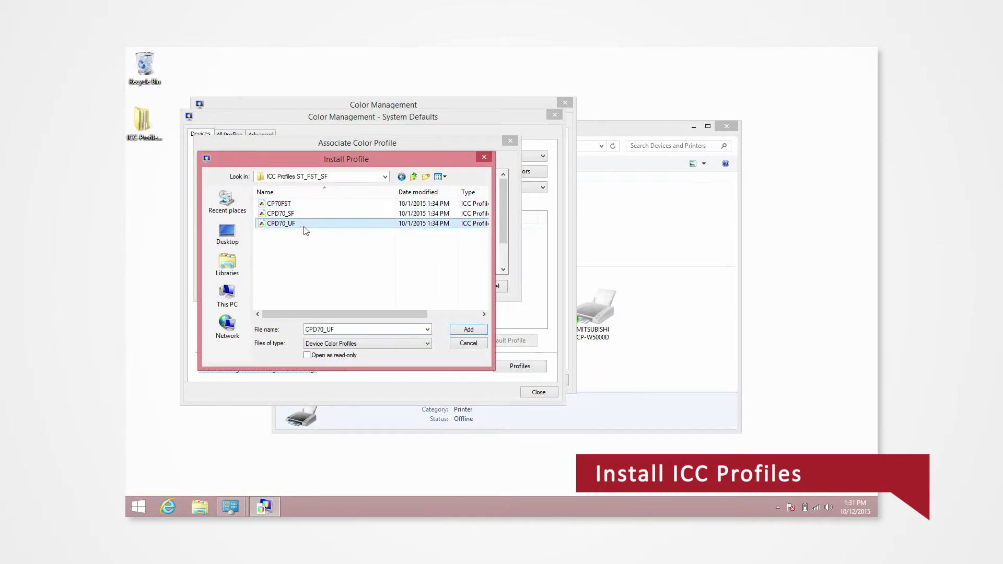
pyautogui.click(454, 331)
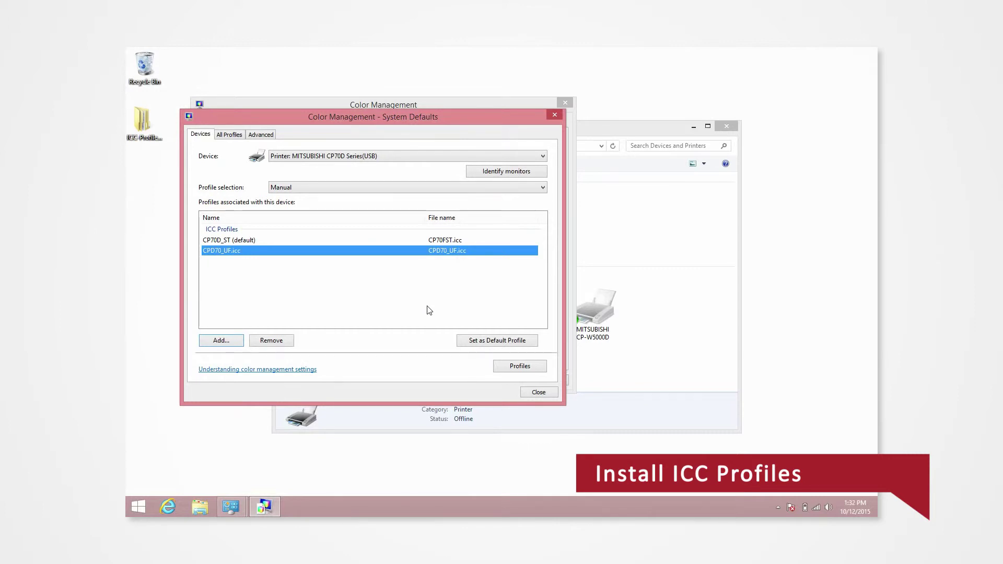
# - With profile selection on Manual, set CPD70_UF.icc as the default profile
pyautogui.click(337, 187)
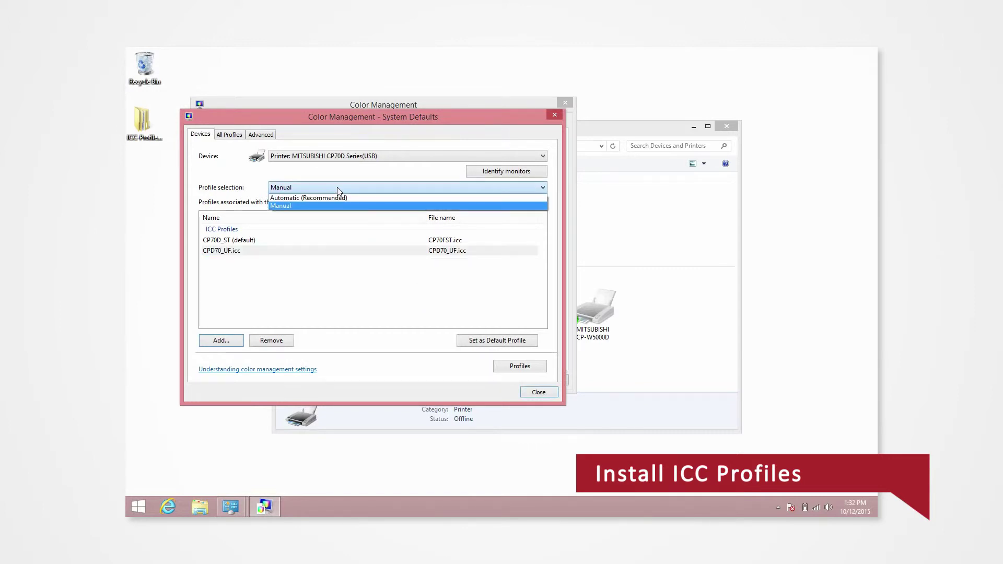
pyautogui.click(322, 207)
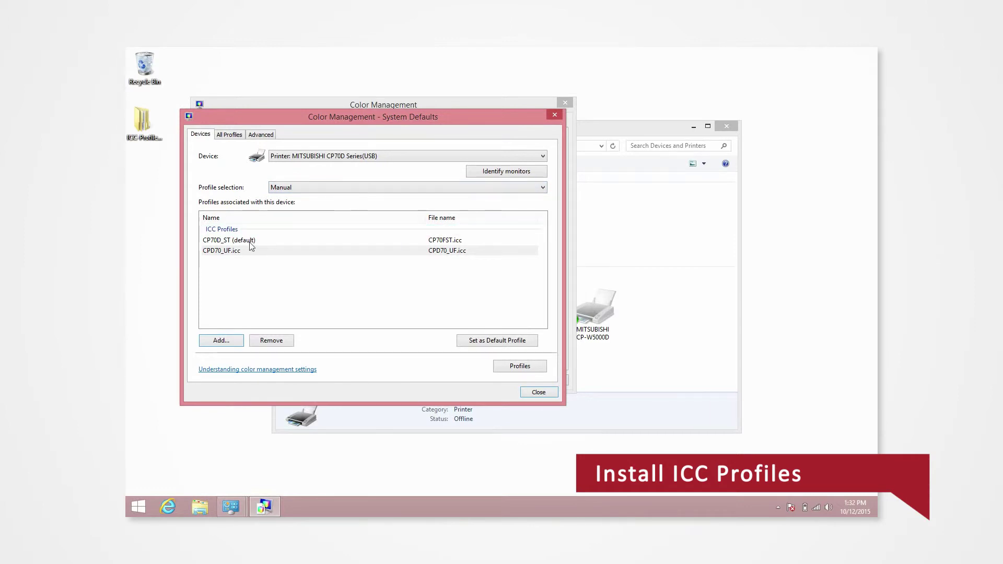
pyautogui.click(232, 251)
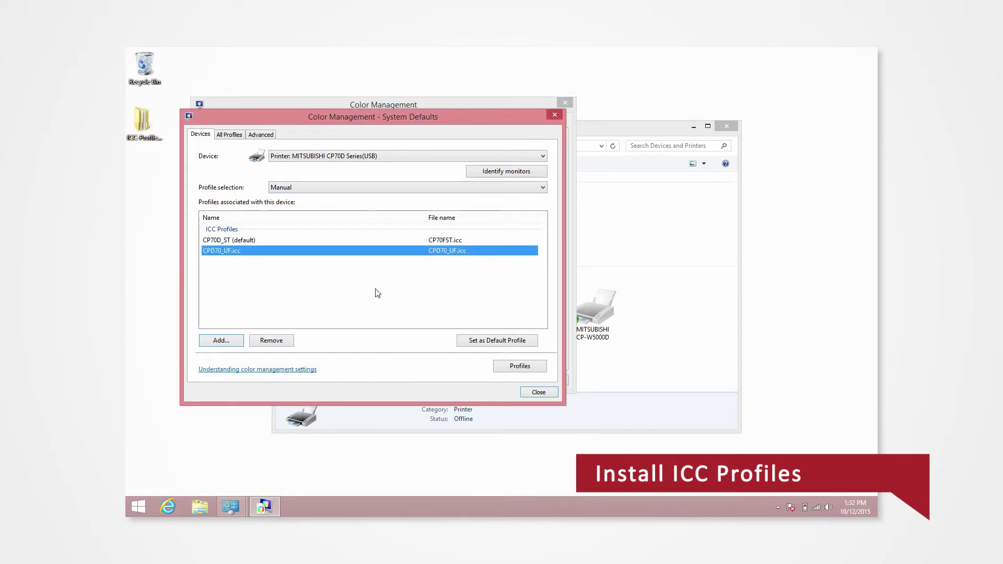
pyautogui.click(479, 340)
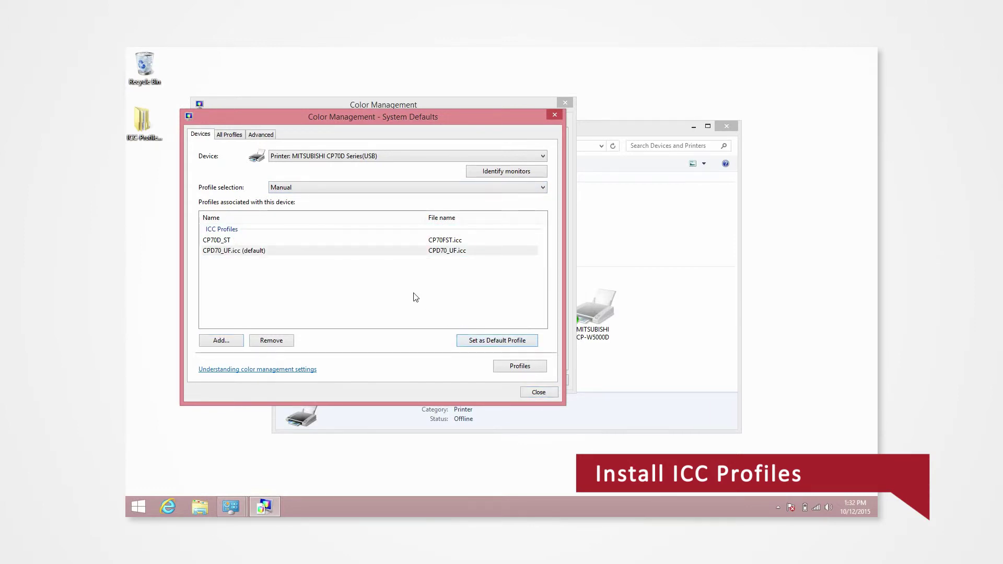
# - Close the system defaults and colour management windows and confirm the printer properties with OK
pyautogui.click(534, 393)
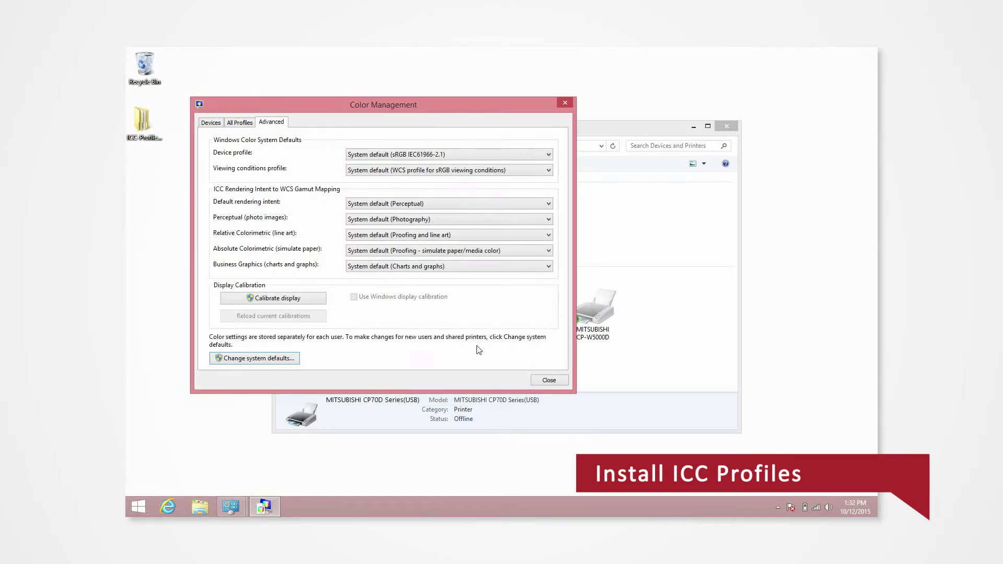
pyautogui.click(550, 380)
pyautogui.click(439, 367)
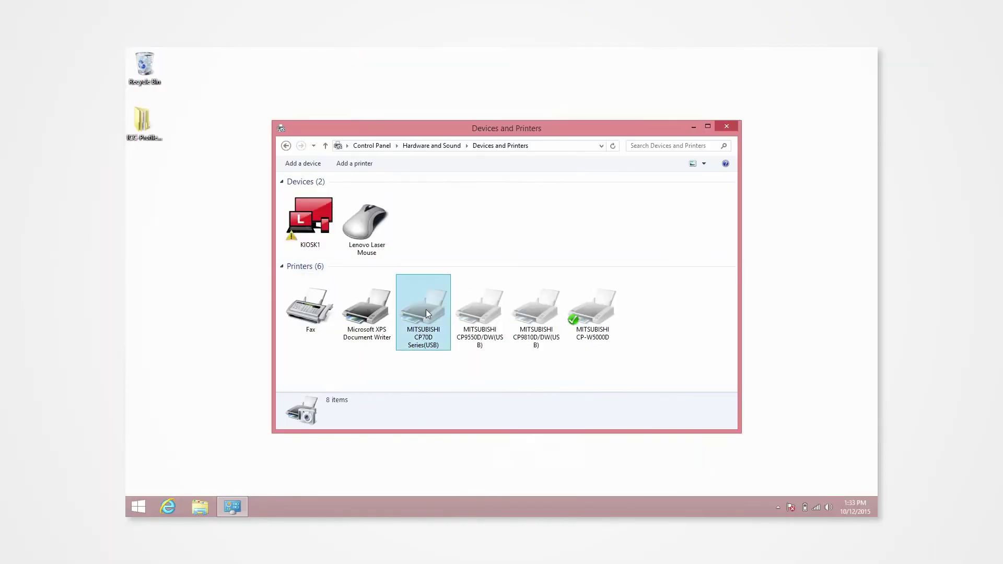
# - Open the CP70D printer's Printing Preferences to the Options tab and expand the Color conversion list
pyautogui.rightClick(424, 316)
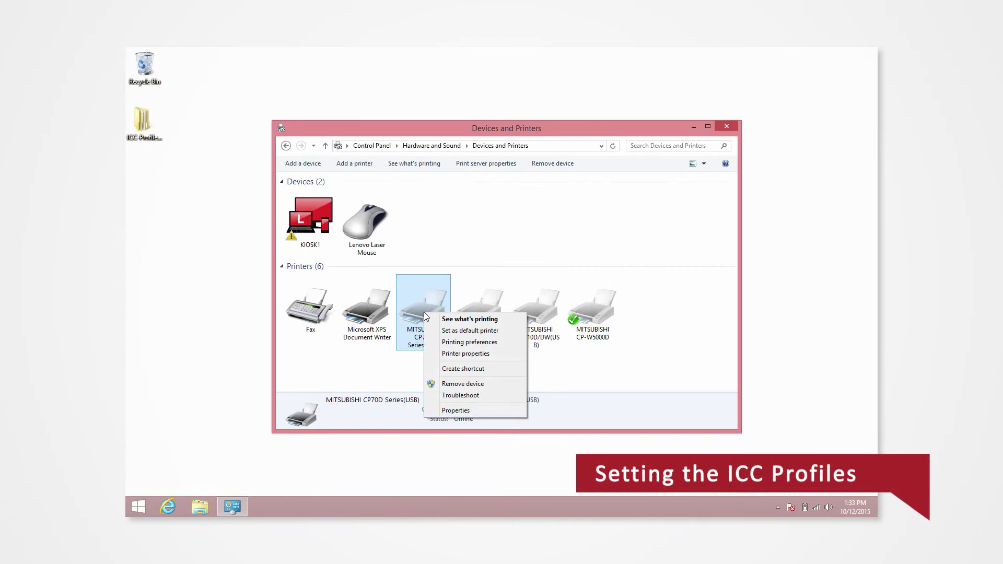
pyautogui.click(460, 342)
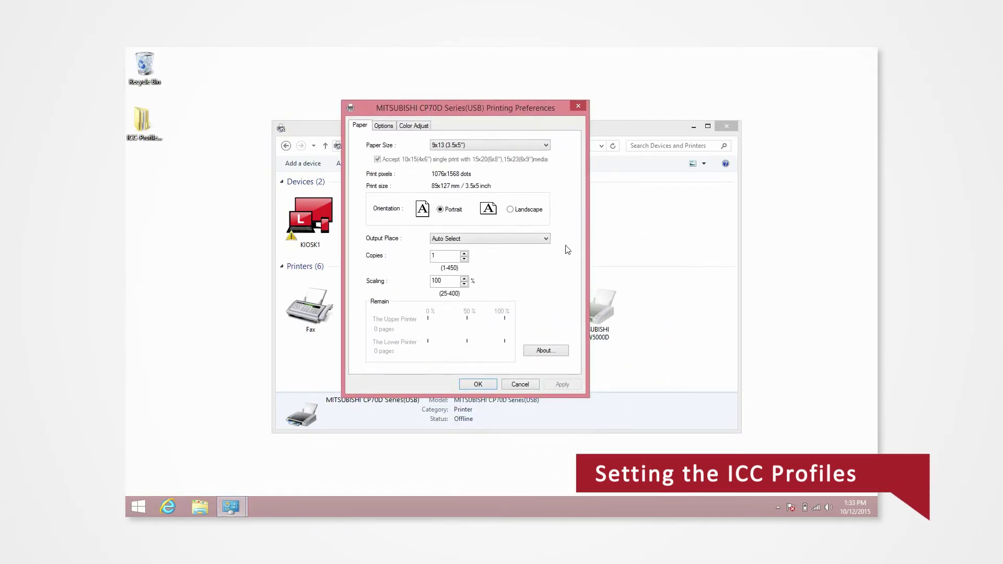
pyautogui.click(385, 128)
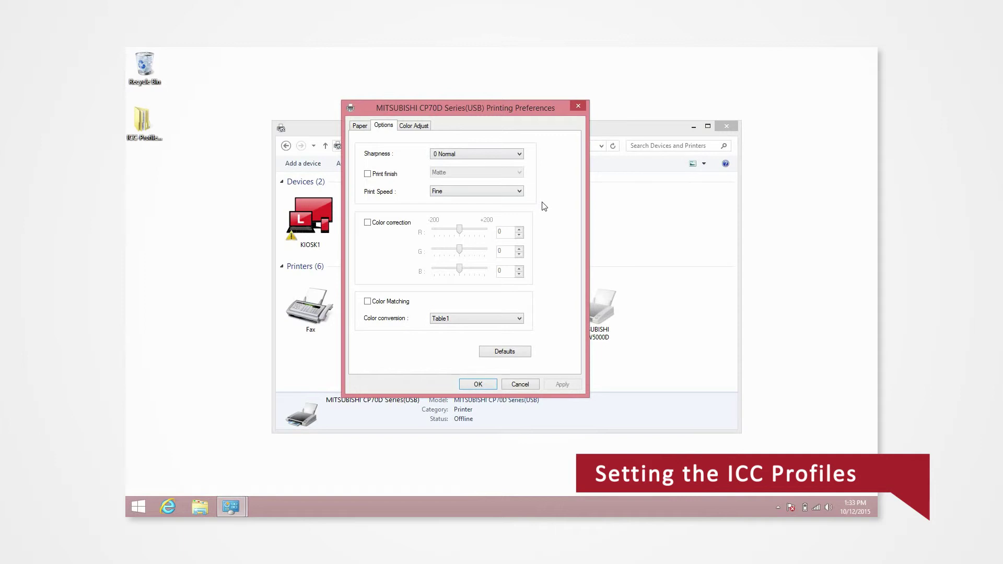
pyautogui.click(473, 319)
# - Set Color conversion to none, enable Color Matching, choose UltraFine print speed, then apply and confirm
pyautogui.click(460, 328)
pyautogui.click(368, 302)
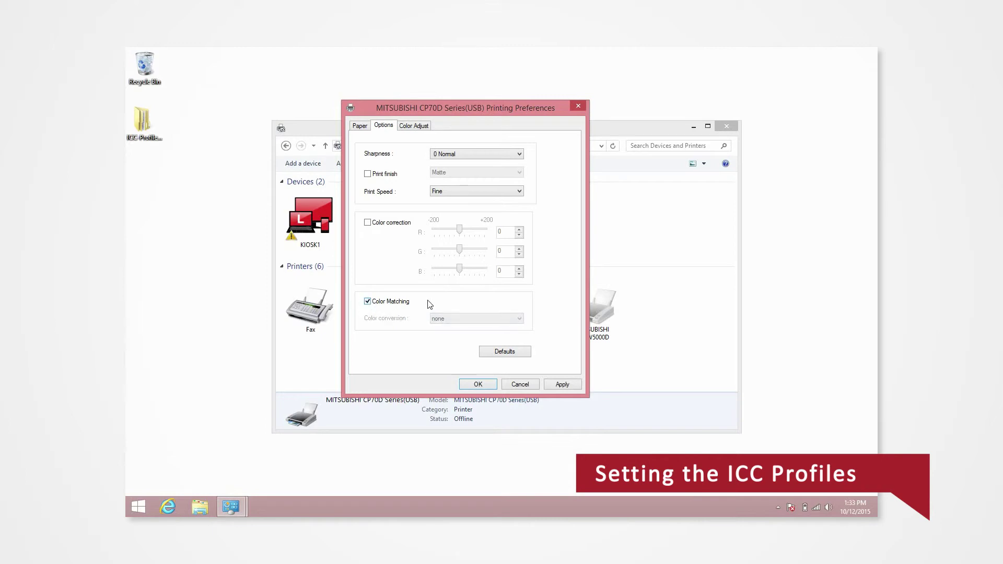
pyautogui.click(499, 192)
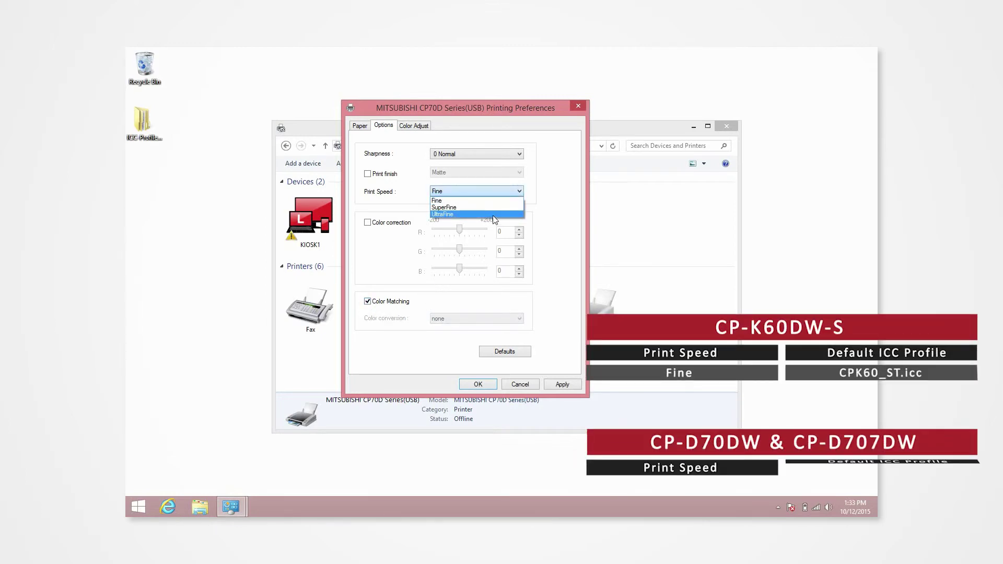
pyautogui.click(493, 215)
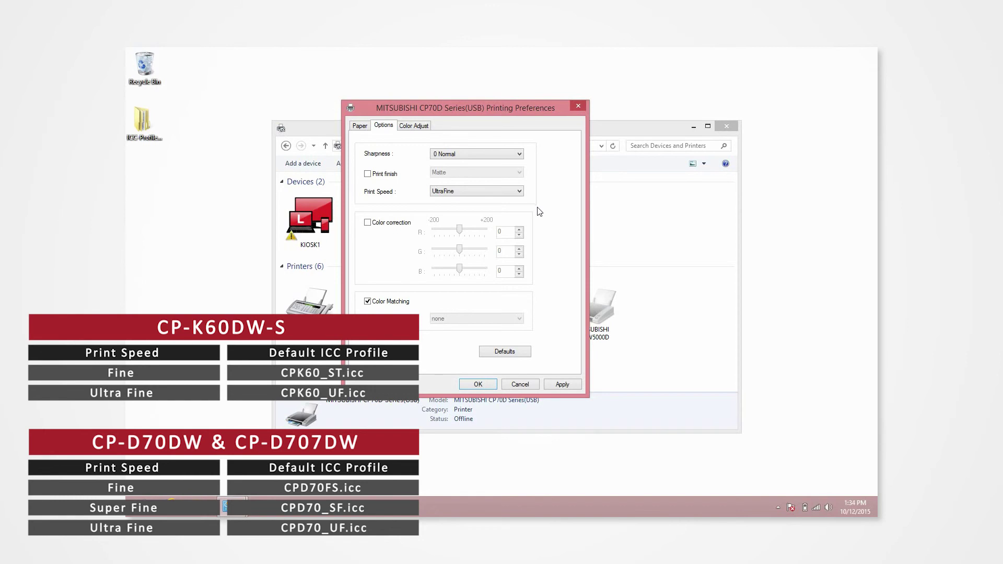
pyautogui.click(557, 386)
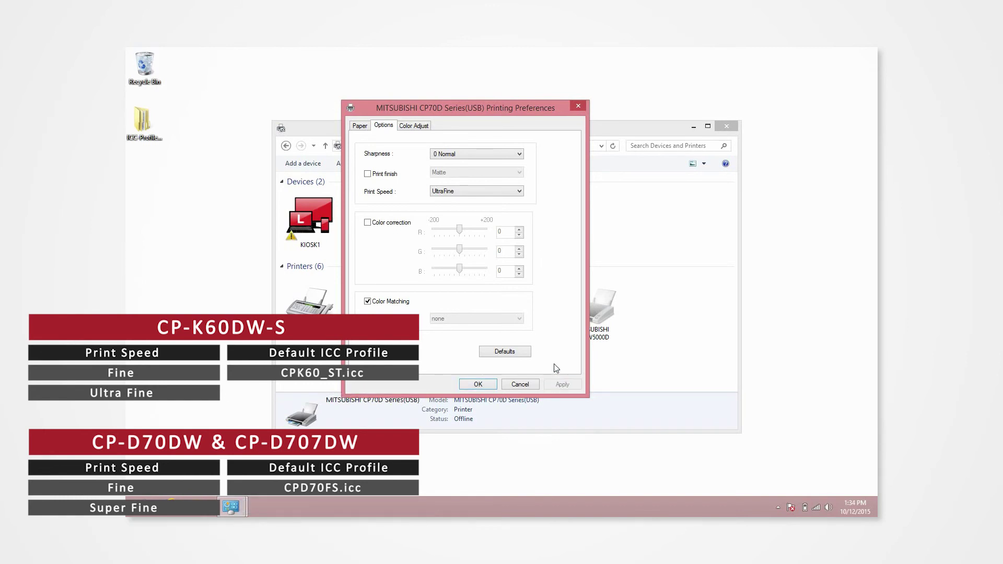
pyautogui.click(478, 385)
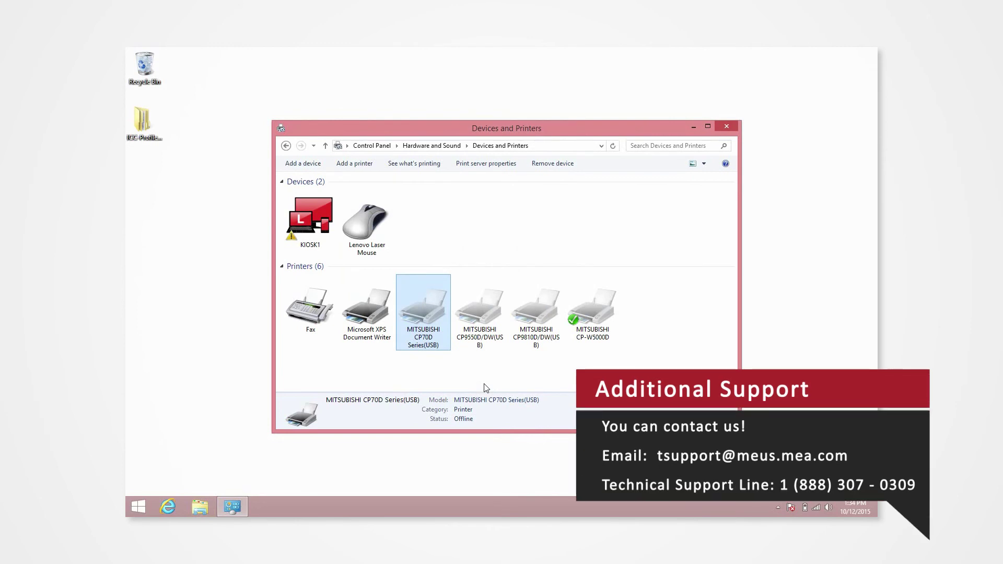